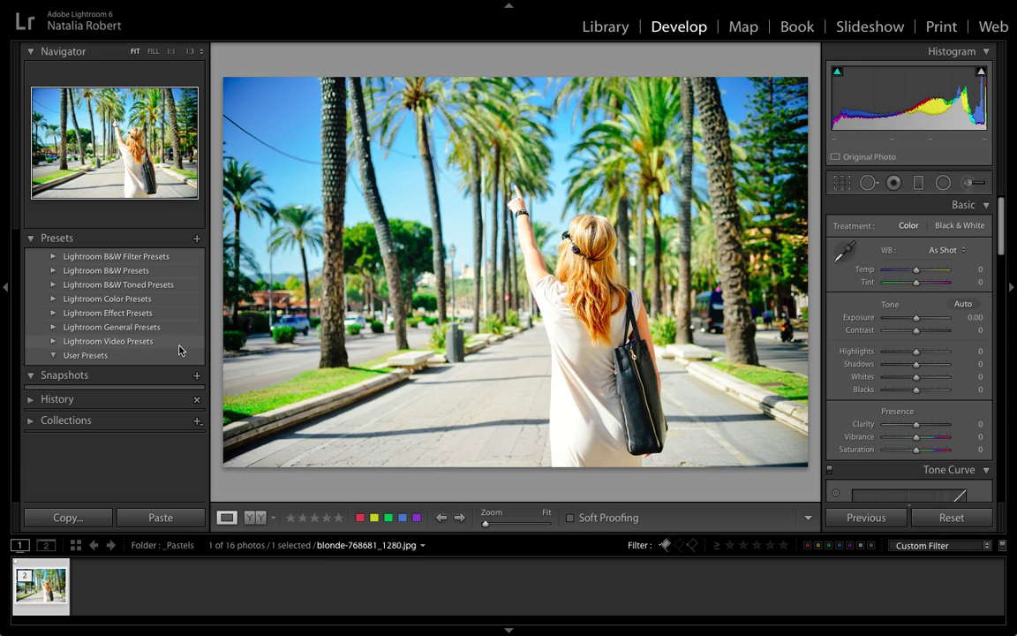
# Step: Unzip PortraitPresets.zip on the external drive in Finder
pyautogui.click(53, 285)
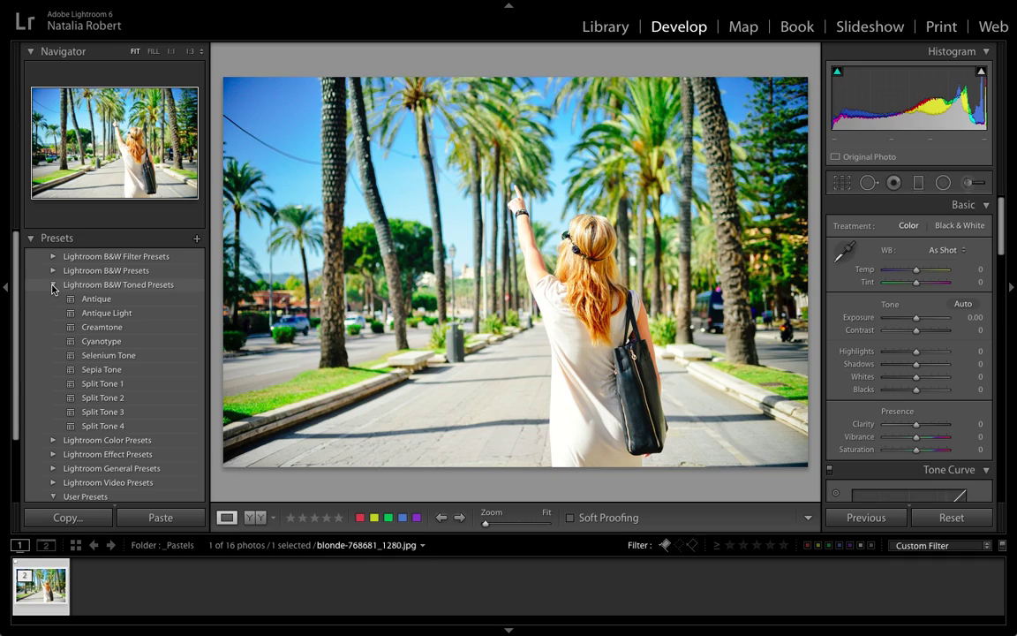
pyautogui.click(53, 285)
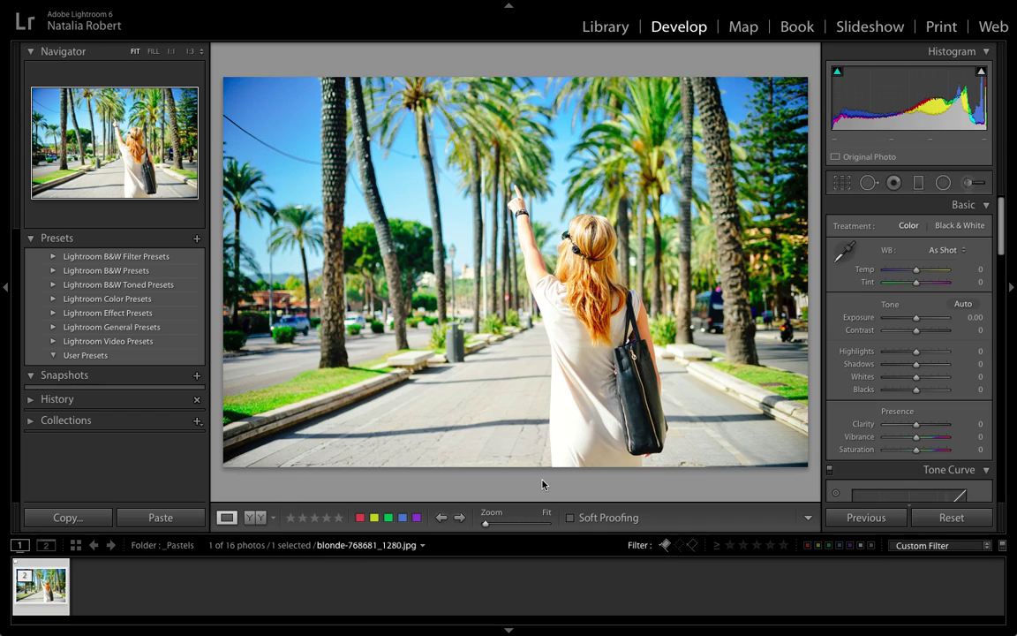
pyautogui.press('super+Tab')
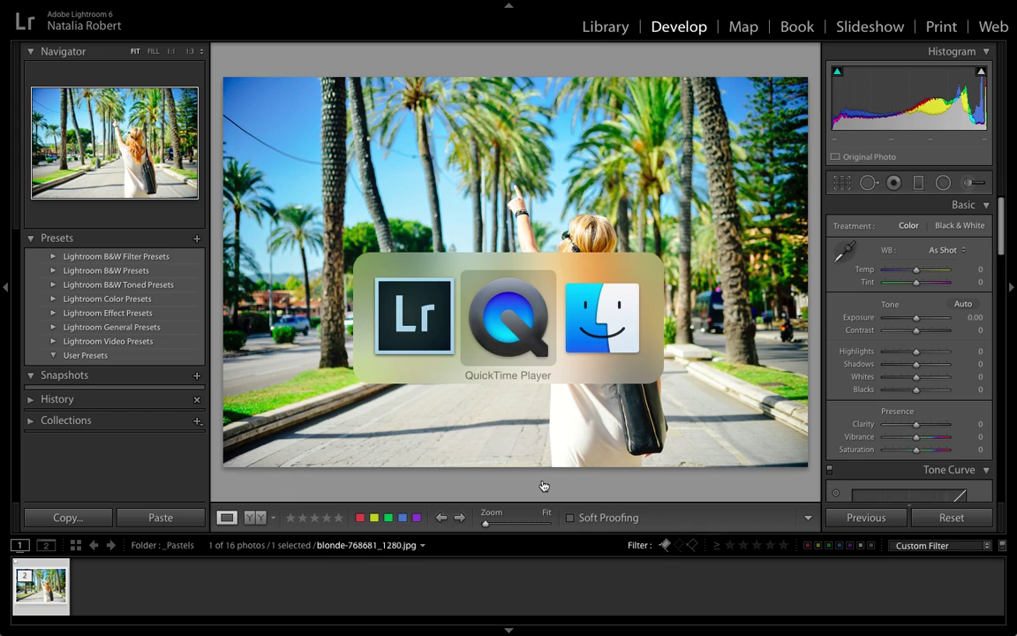
pyautogui.press('super+Tab')
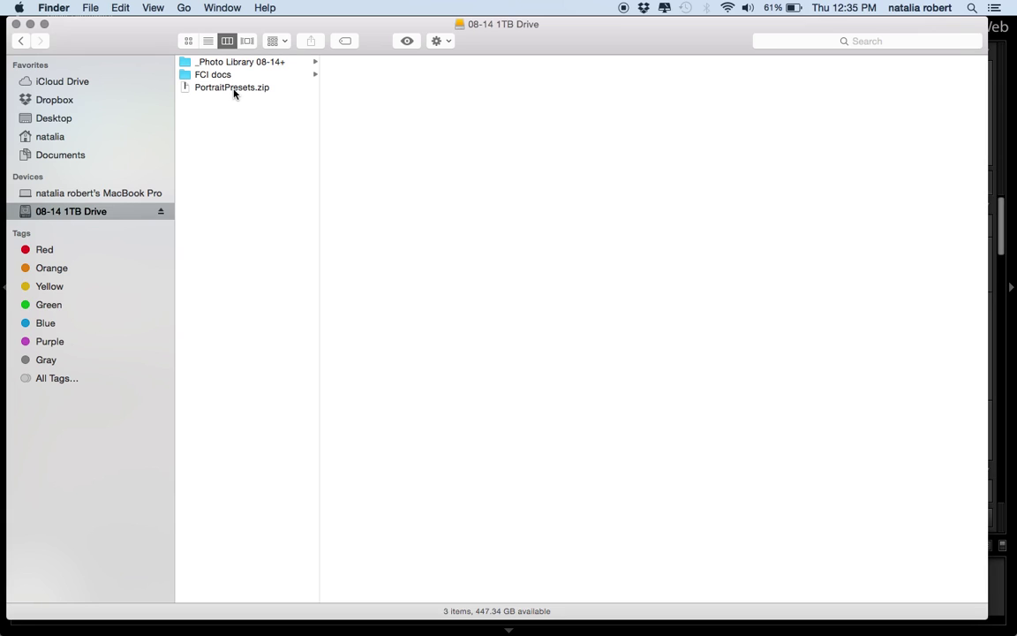
pyautogui.click(234, 88)
pyautogui.doubleClick(234, 89)
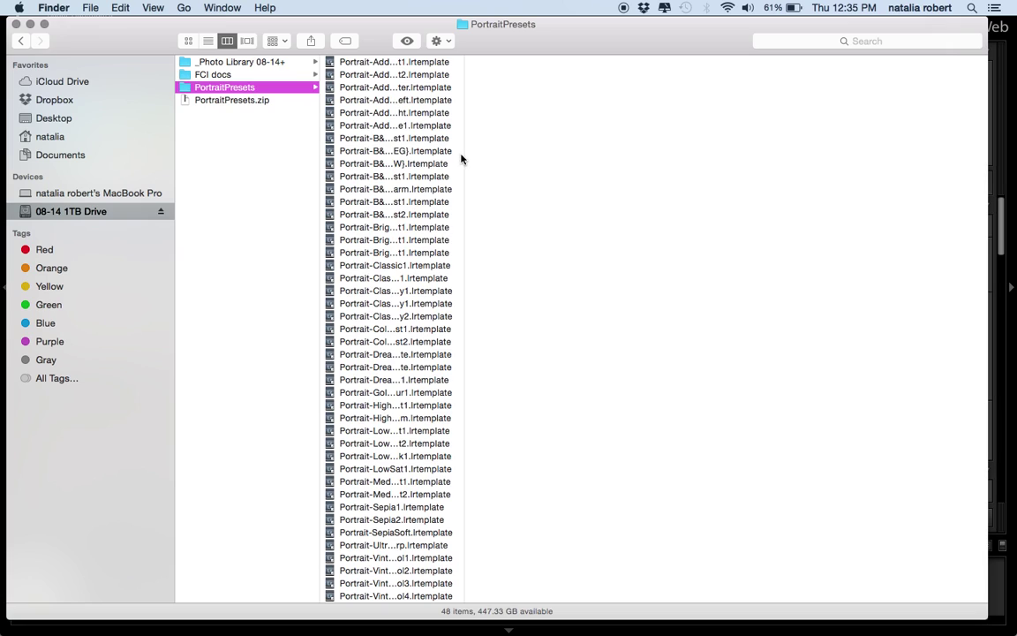
# Step: Widen the file column and browse the 48 .lrtemplate files in PortraitPresets
pyautogui.moveTo(463, 155); pyautogui.dragTo(599, 170)
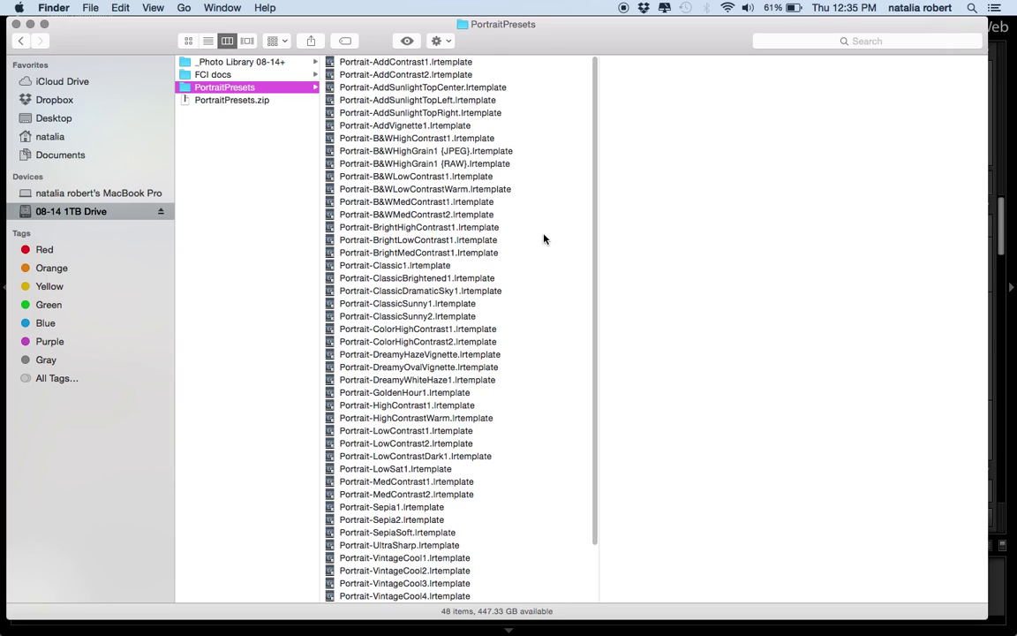
pyautogui.scroll(-2, 543, 239)
pyautogui.scroll(-2, 544, 238)
pyautogui.scroll(2, 544, 239)
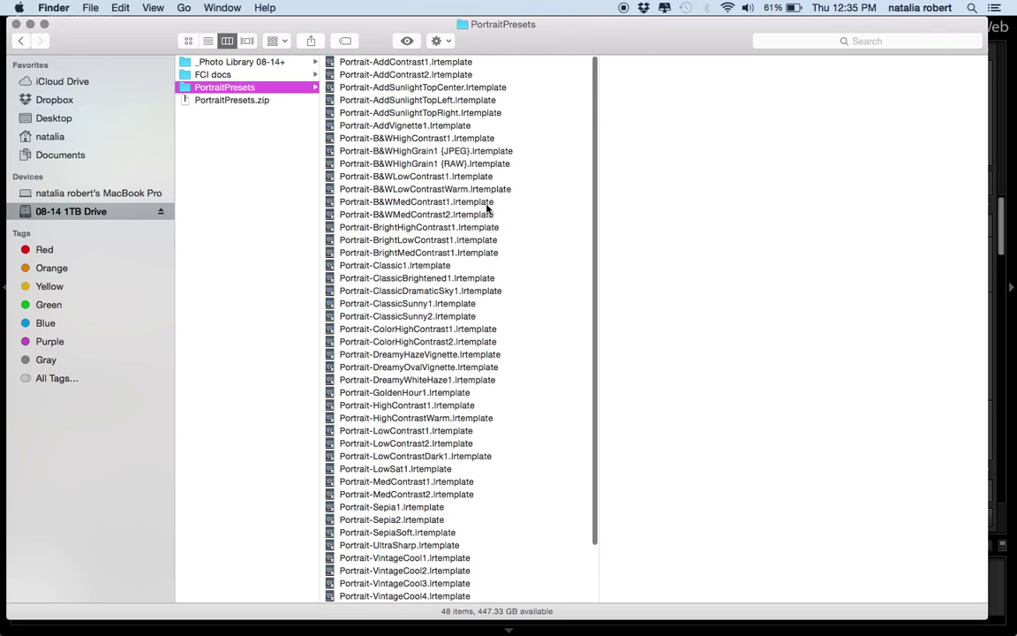
pyautogui.scroll(-3, 536, 221)
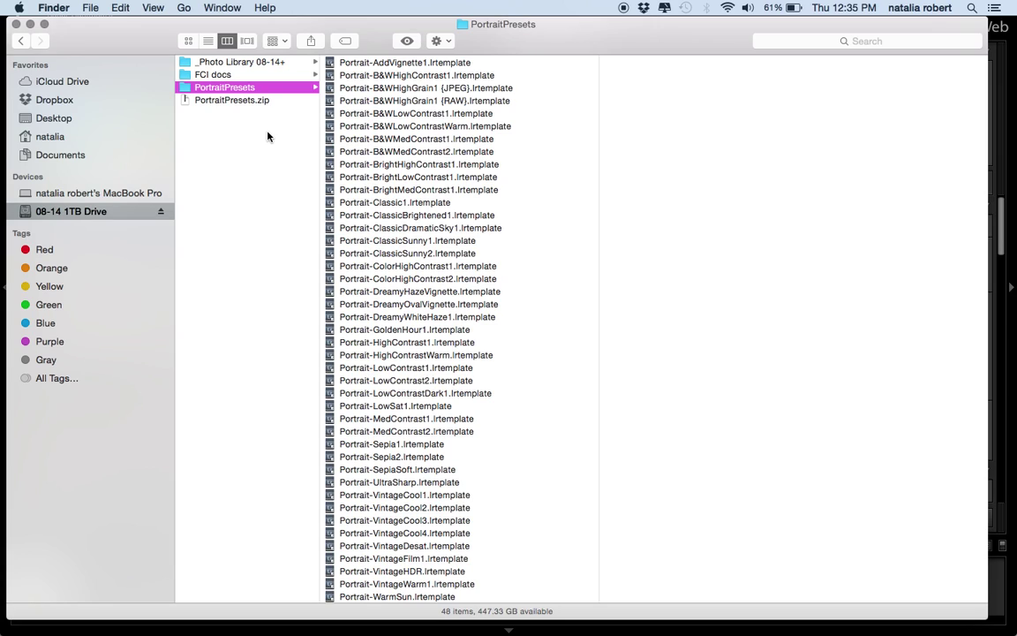
# Step: Create an empty preset folder named 'PortraitPresets' in Lightroom's Presets panel
pyautogui.press('cmd+Tab')
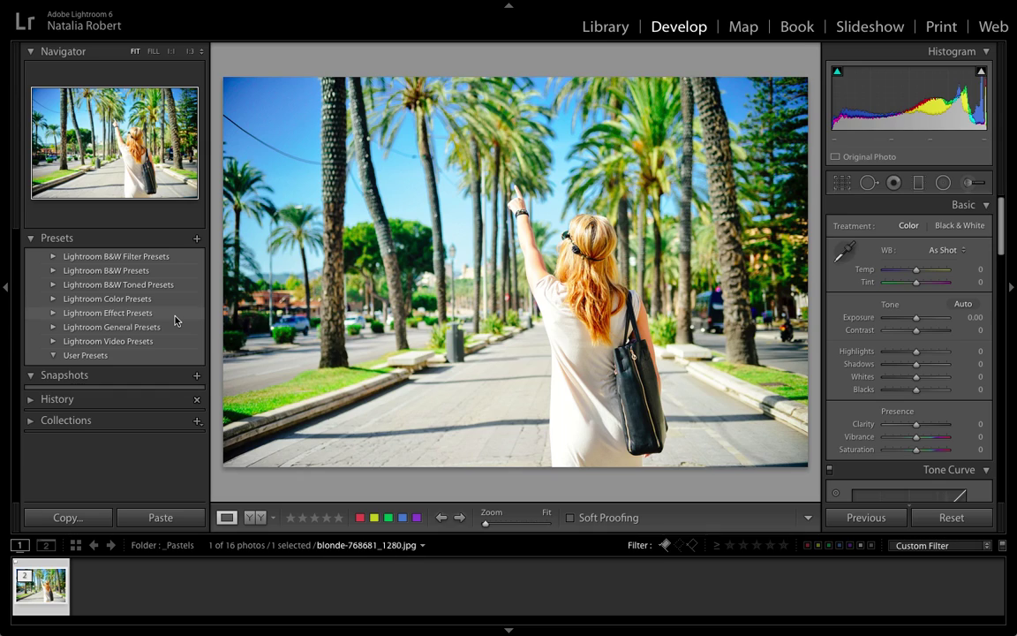
pyautogui.rightClick(175, 319)
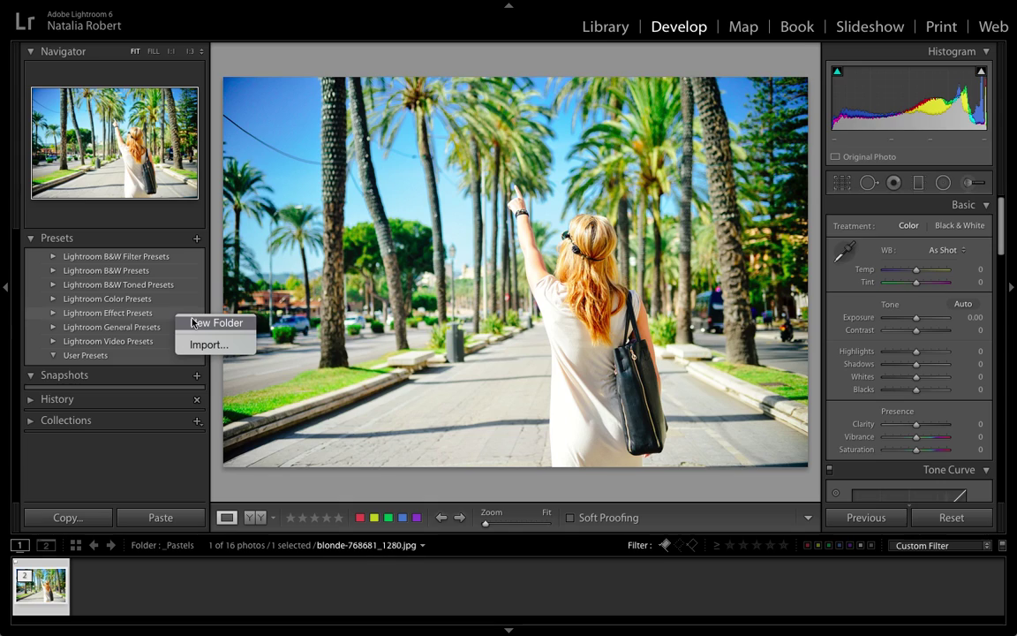
pyautogui.click(193, 323)
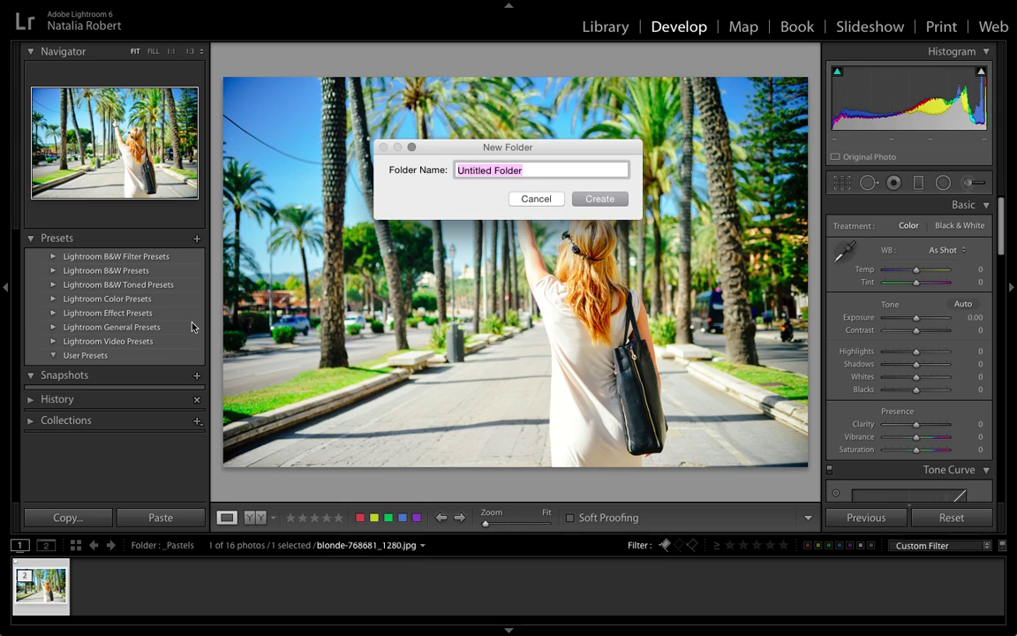
pyautogui.write('Port')
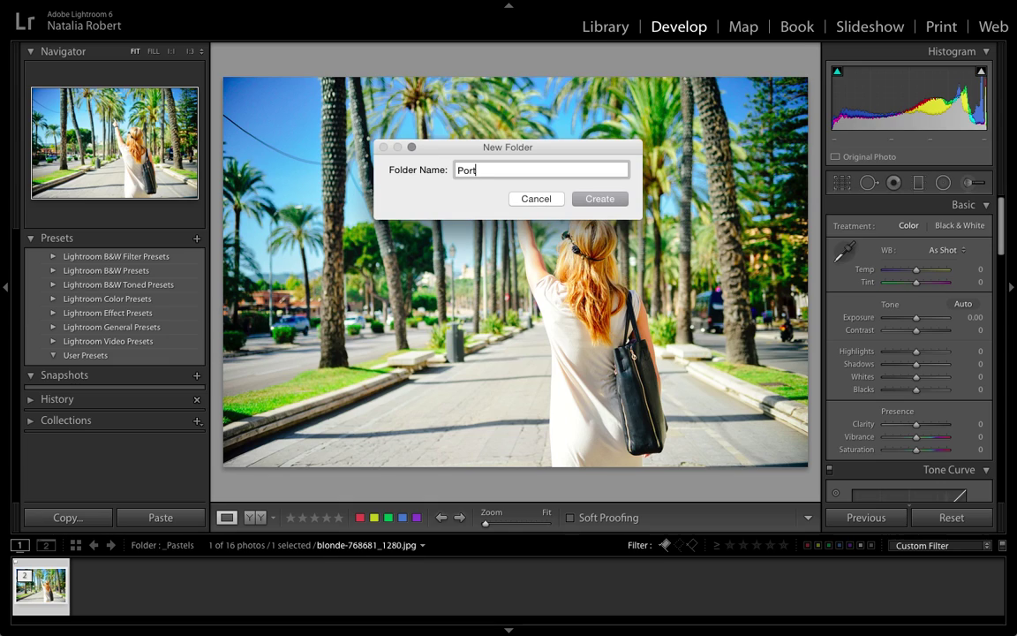
pyautogui.write('raitPresets')
pyautogui.click(600, 200)
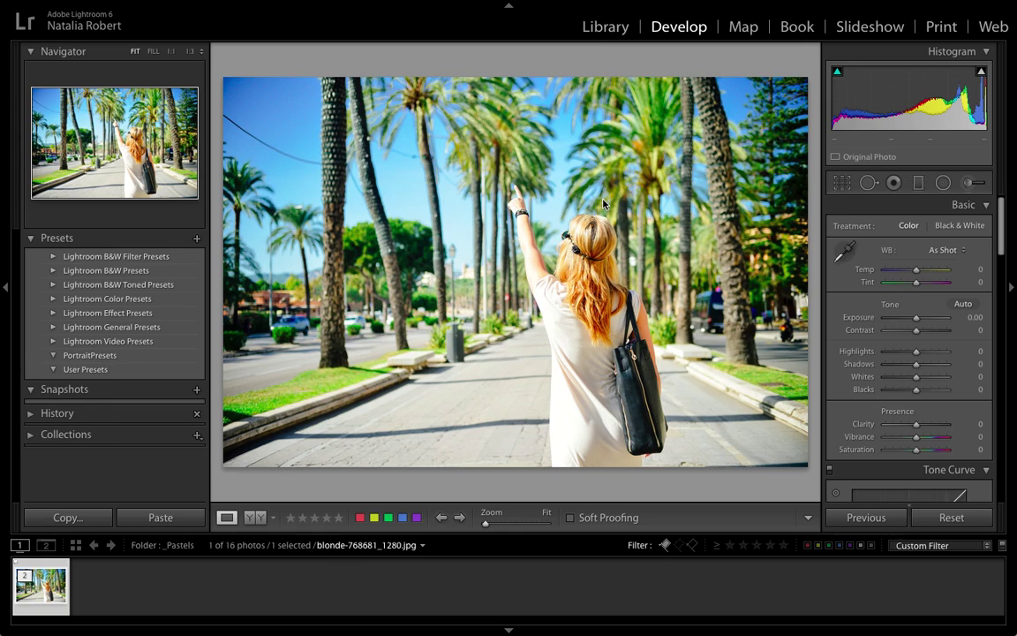
# Step: Import every .lrtemplate file from the unzipped folder into the PortraitPresets preset folder
pyautogui.click(111, 357)
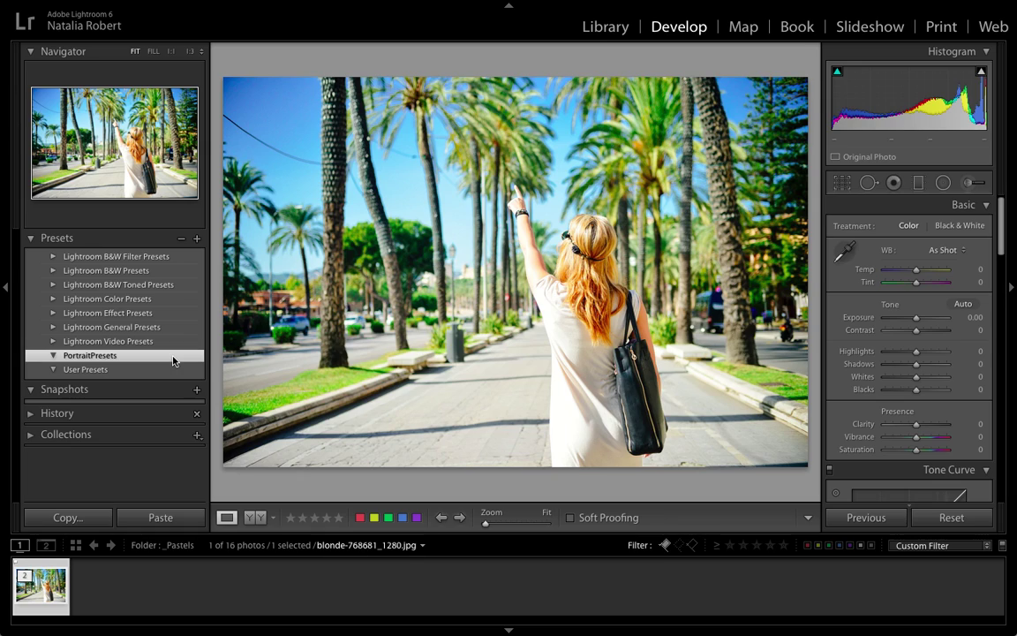
pyautogui.rightClick(174, 360)
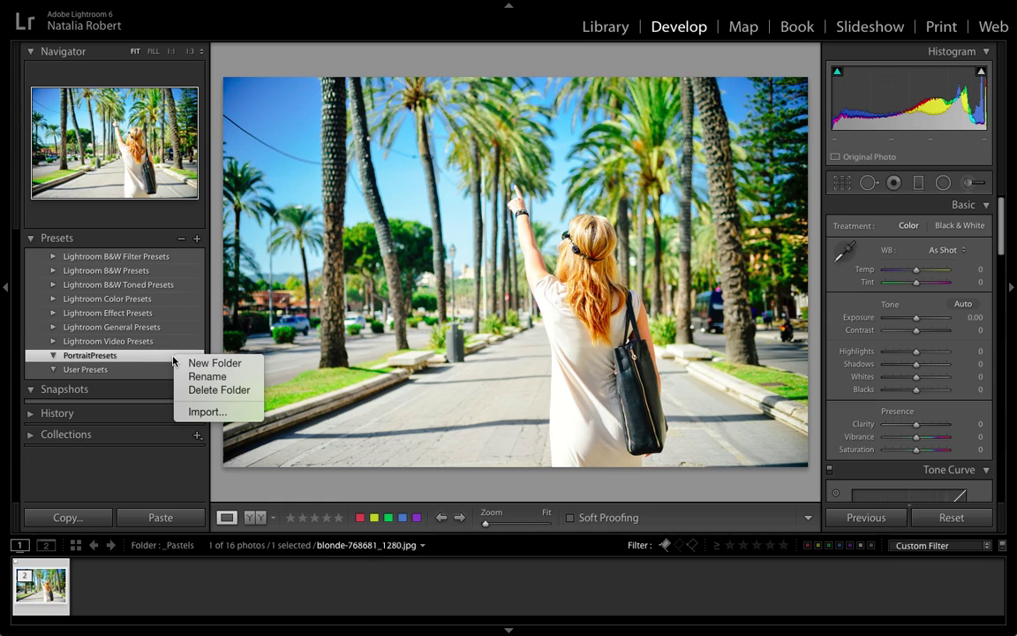
pyautogui.click(208, 413)
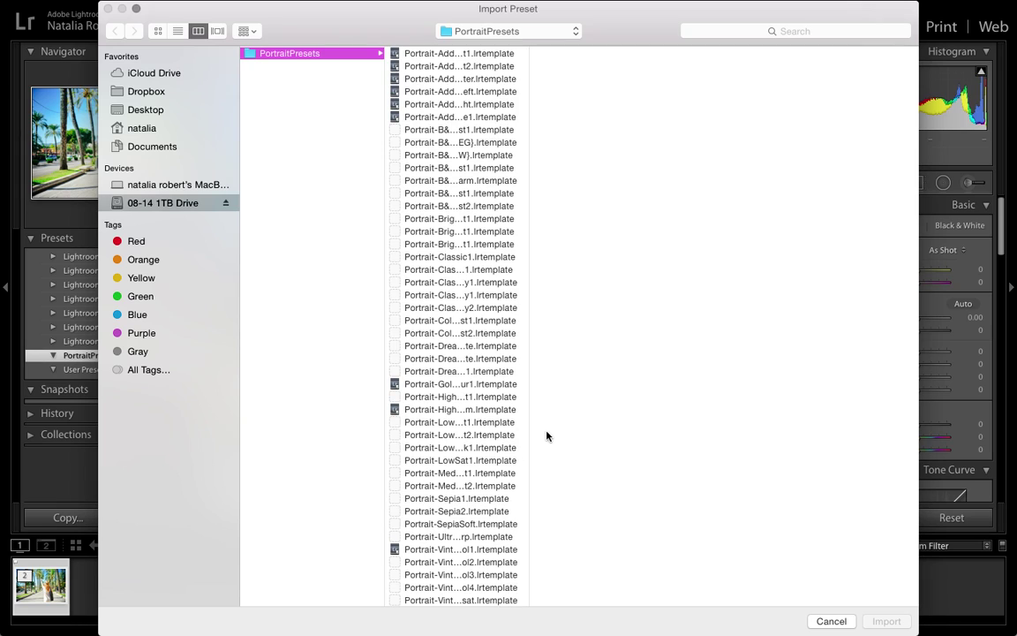
pyautogui.moveTo(624, 399); pyautogui.dragTo(651, 400)
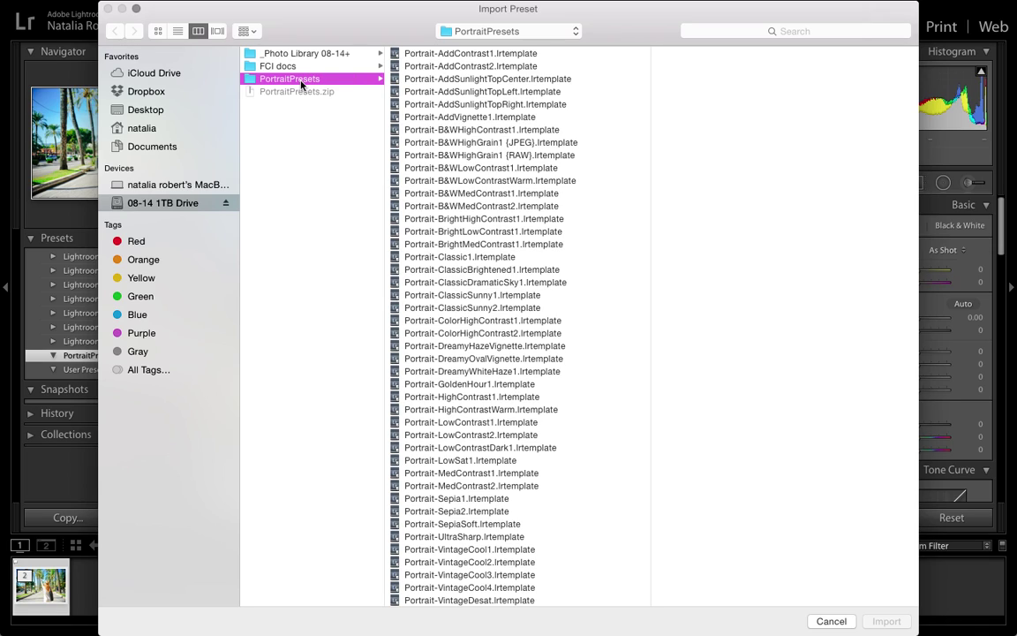
pyautogui.click(460, 81)
pyautogui.press('super+a')
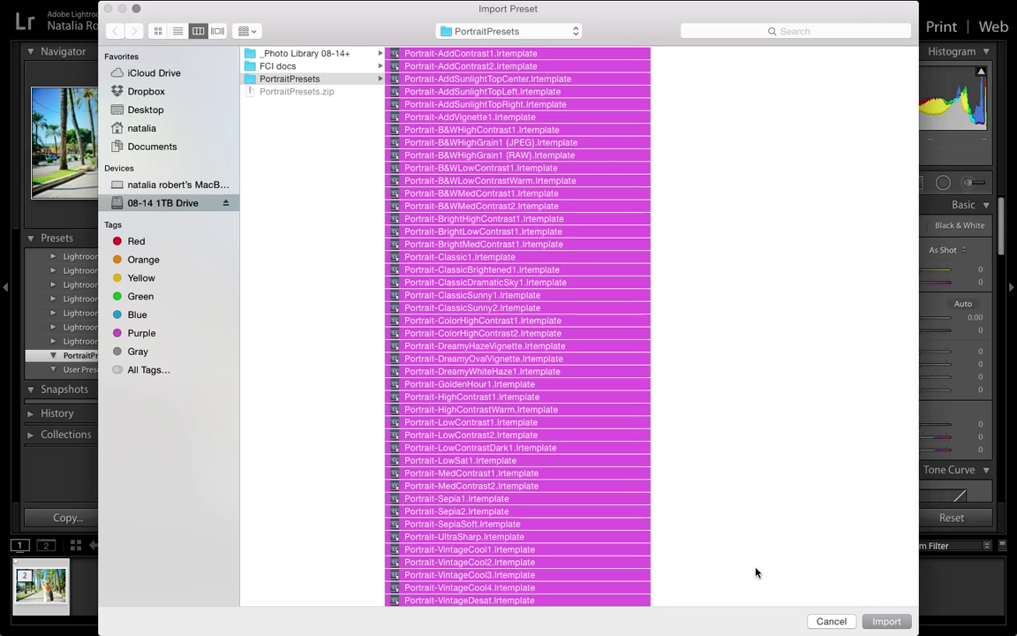
pyautogui.click(879, 623)
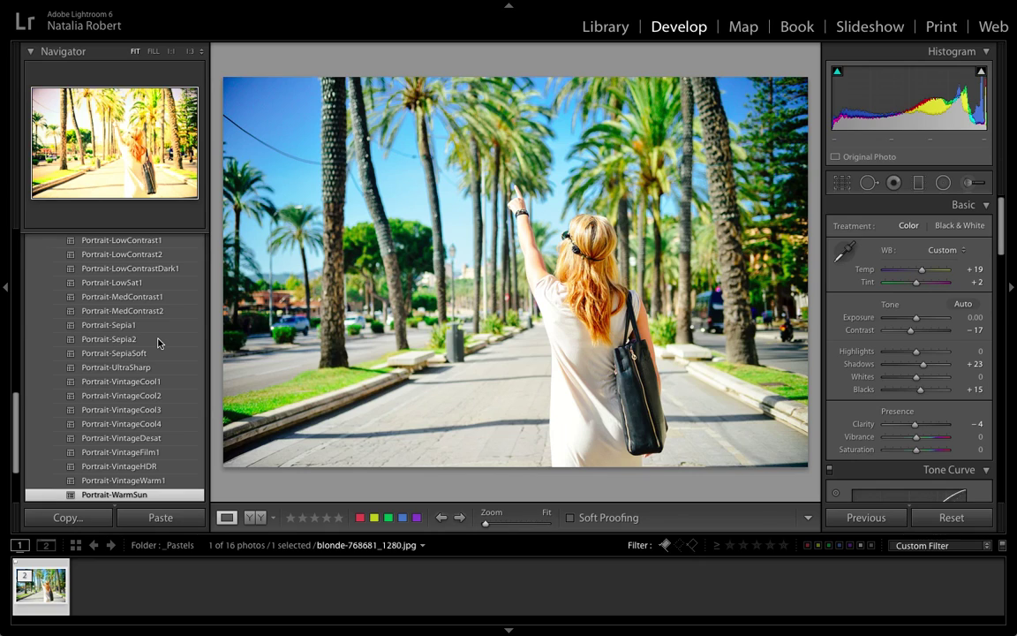
# Step: Reset the palm-tree photo to its original settings, clearing the applied Portrait preset
pyautogui.scroll(5, 159, 343)
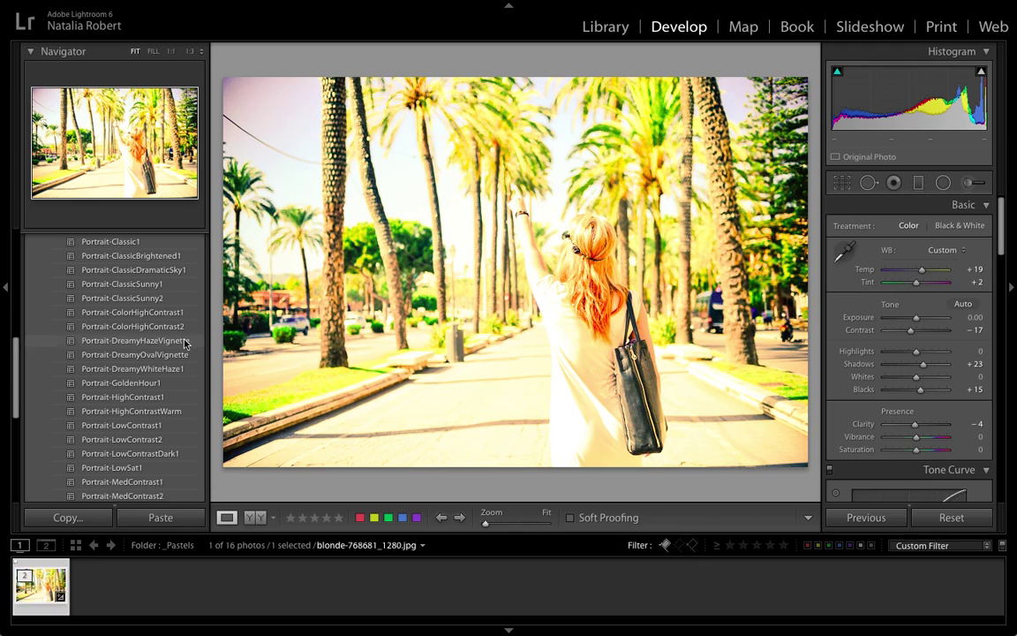
pyautogui.click(958, 521)
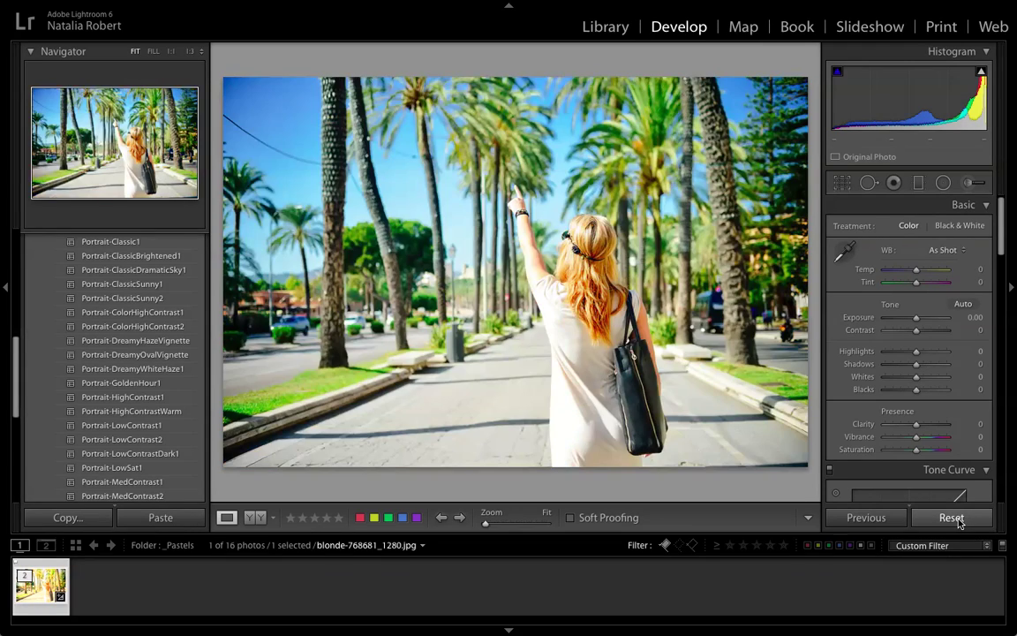
# Step: Preview the Portrait-Classic1 and Portrait-DreamyWhiteHaze1 presets on the photo
pyautogui.scroll(2, 119, 347)
pyautogui.scroll(2, 119, 347)
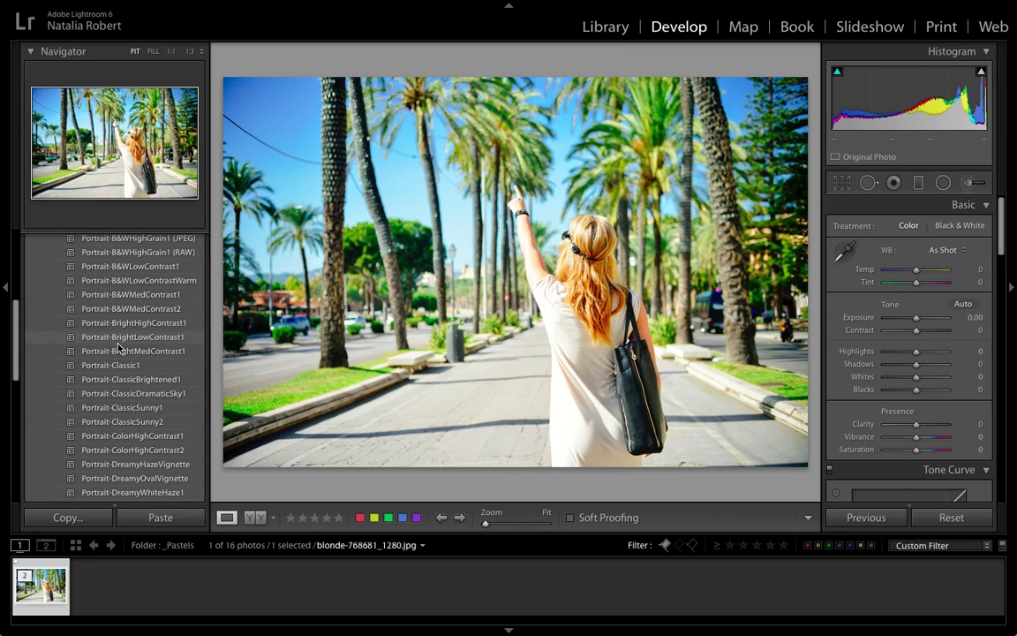
pyautogui.scroll(2, 119, 347)
pyautogui.scroll(1, 119, 347)
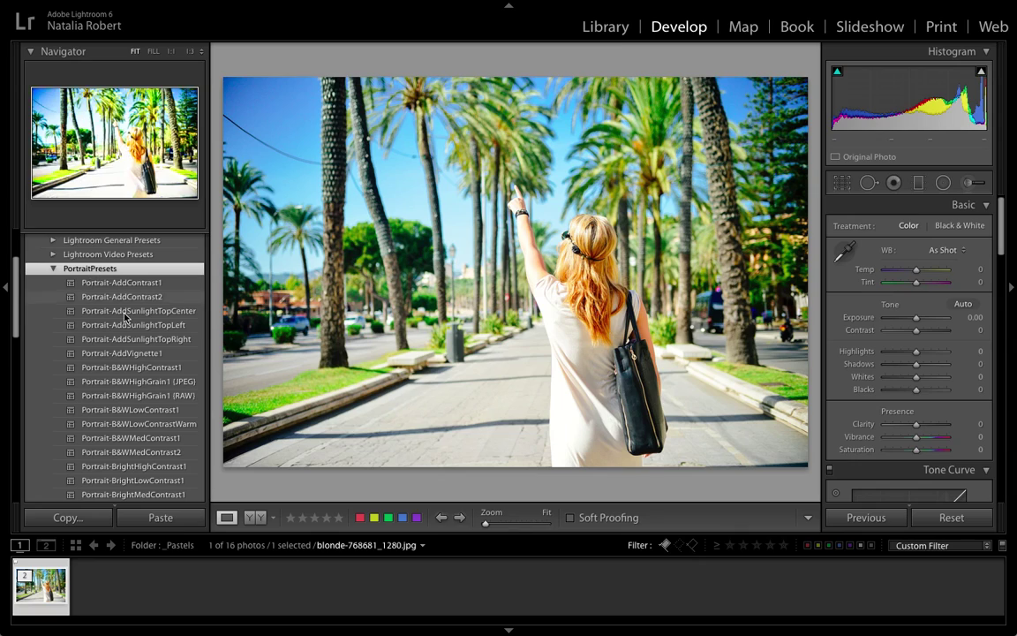
pyautogui.scroll(-1, 132, 428)
pyautogui.scroll(-3, 132, 431)
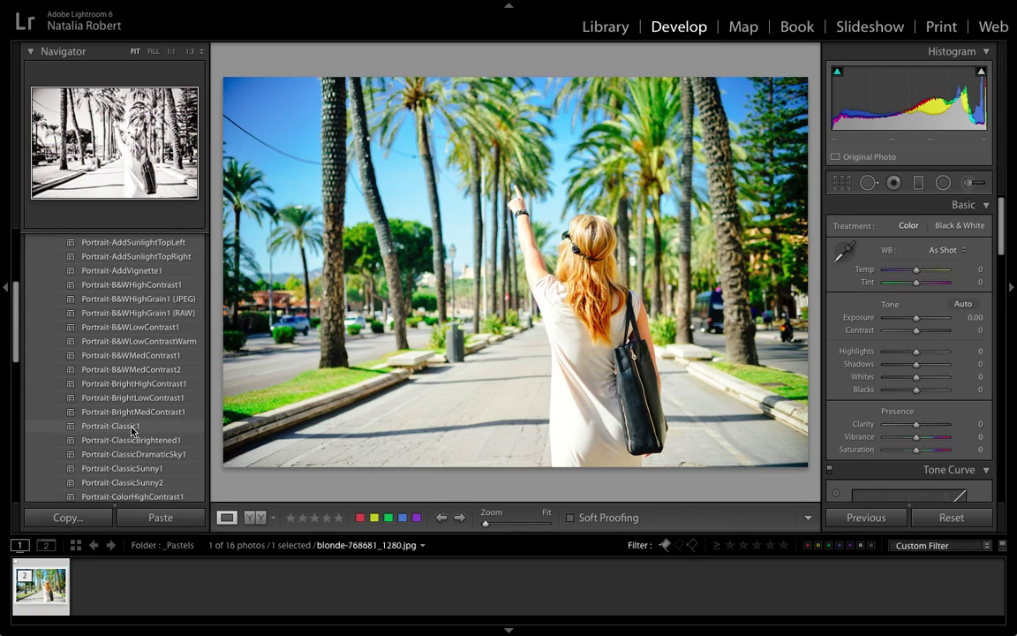
pyautogui.scroll(-3, 132, 431)
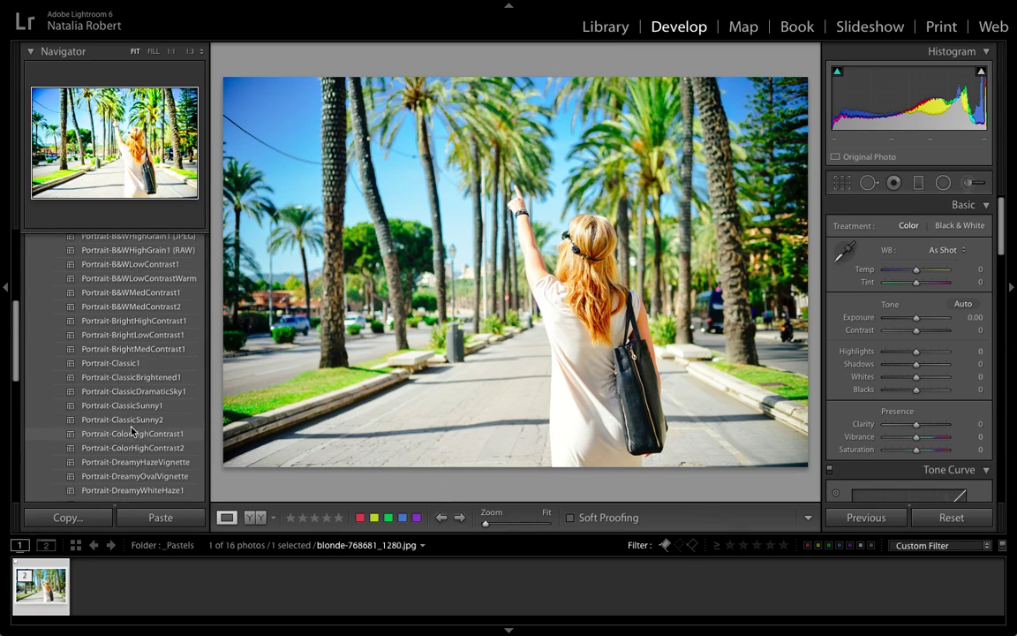
pyautogui.click(131, 364)
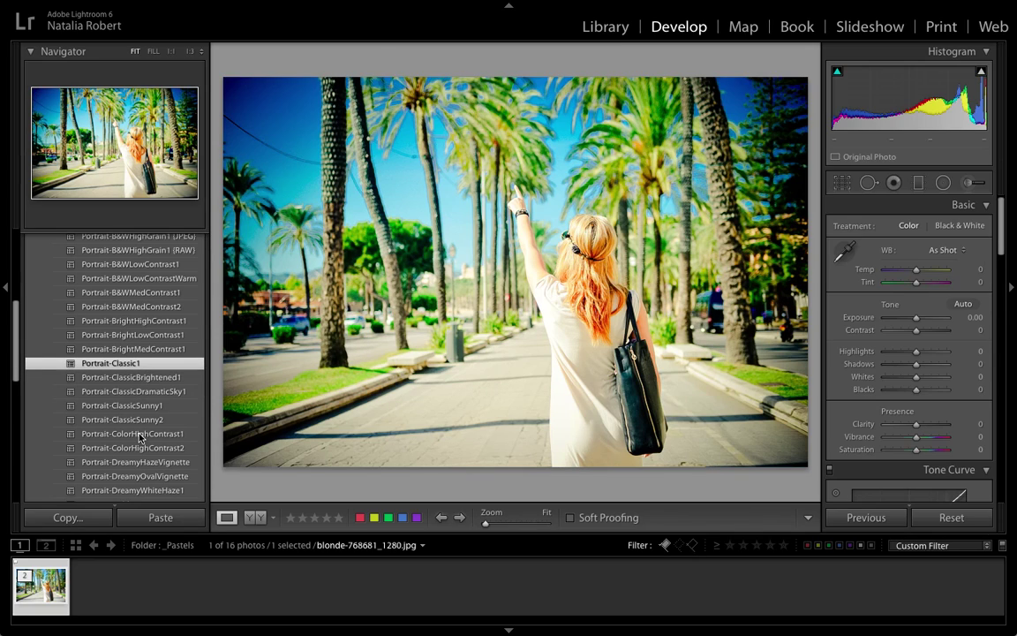
pyautogui.scroll(-5, 139, 436)
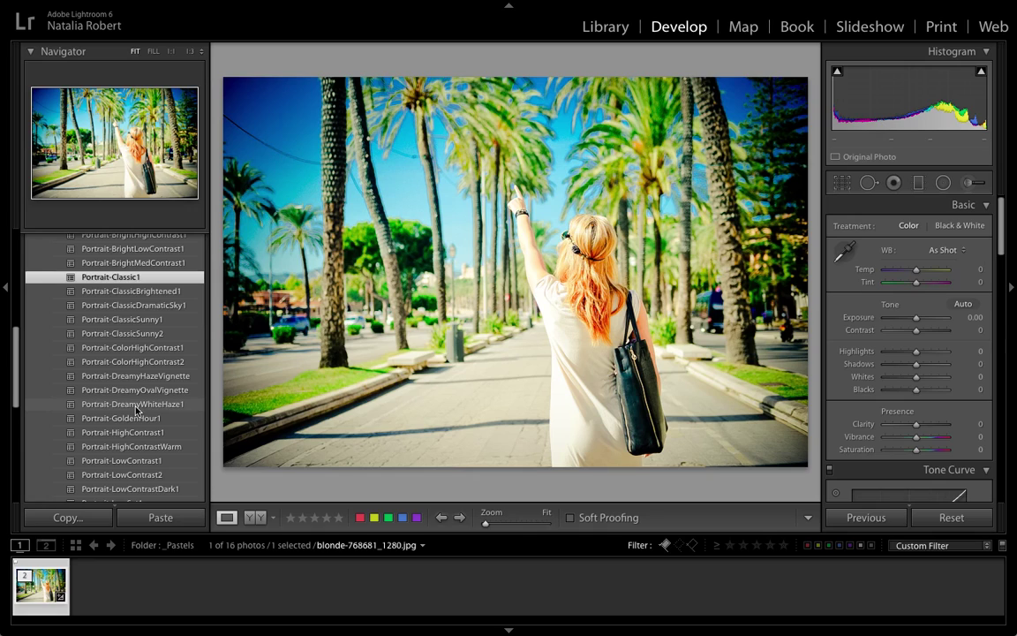
pyautogui.click(134, 405)
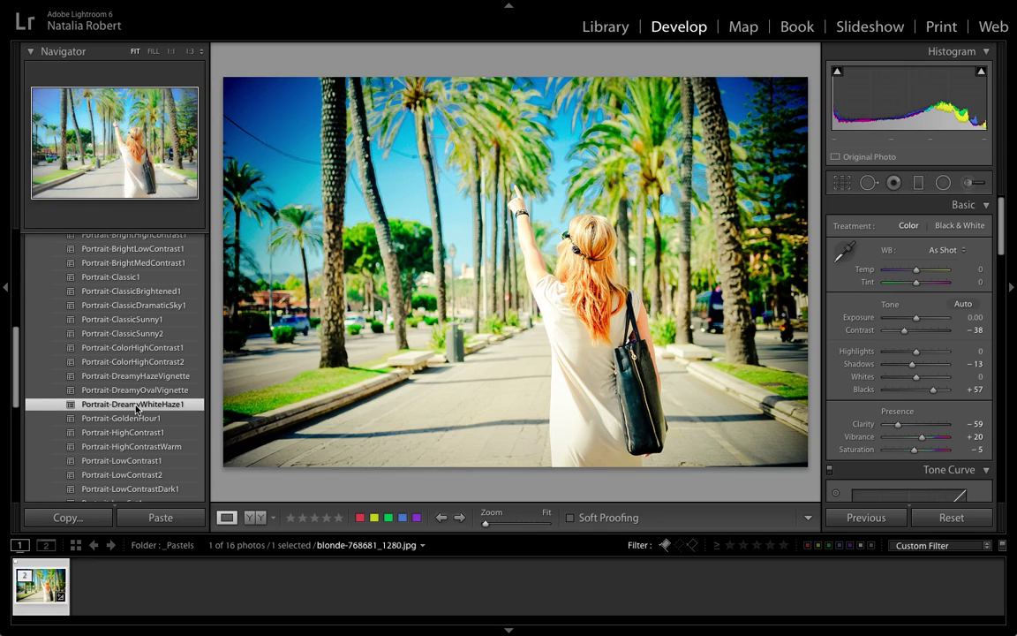
# Step: Preview Portrait-MedContrast2, then settle on Portrait-VintageCool2
pyautogui.scroll(-5, 135, 408)
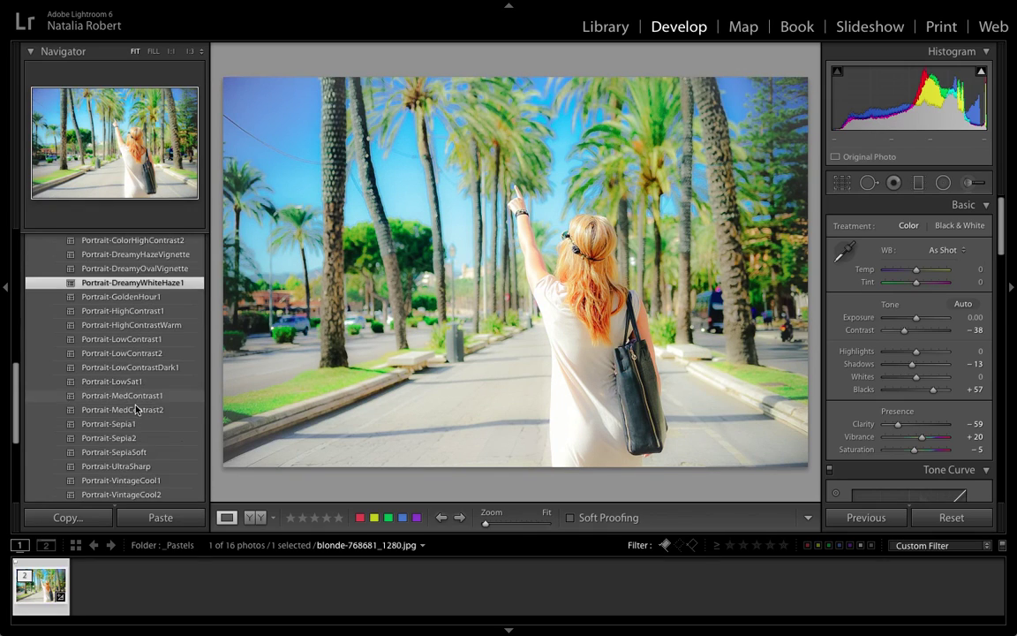
pyautogui.click(135, 407)
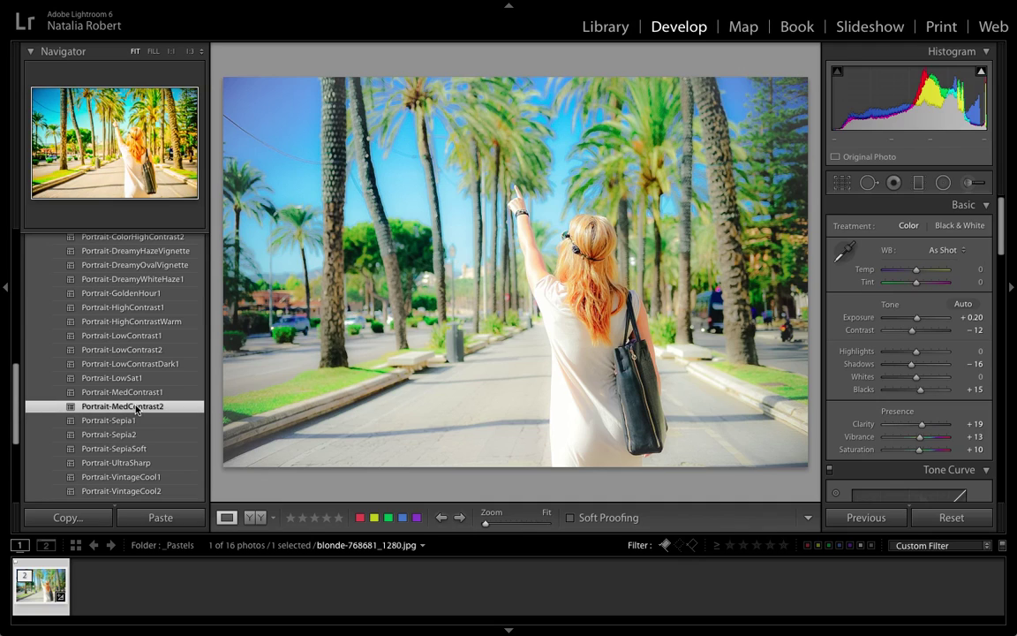
pyautogui.scroll(-5, 135, 408)
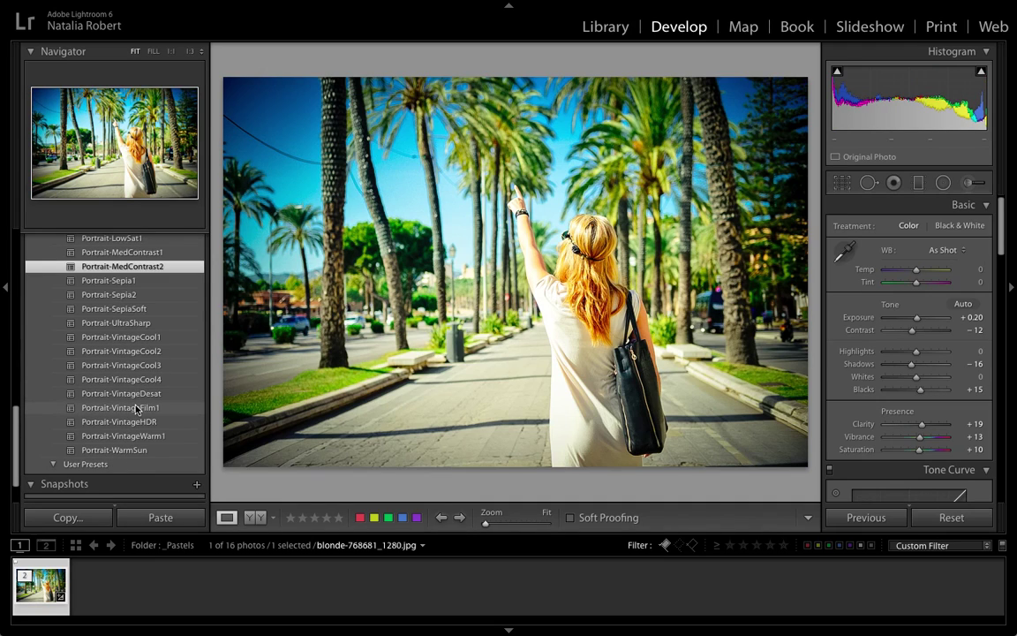
pyautogui.click(132, 352)
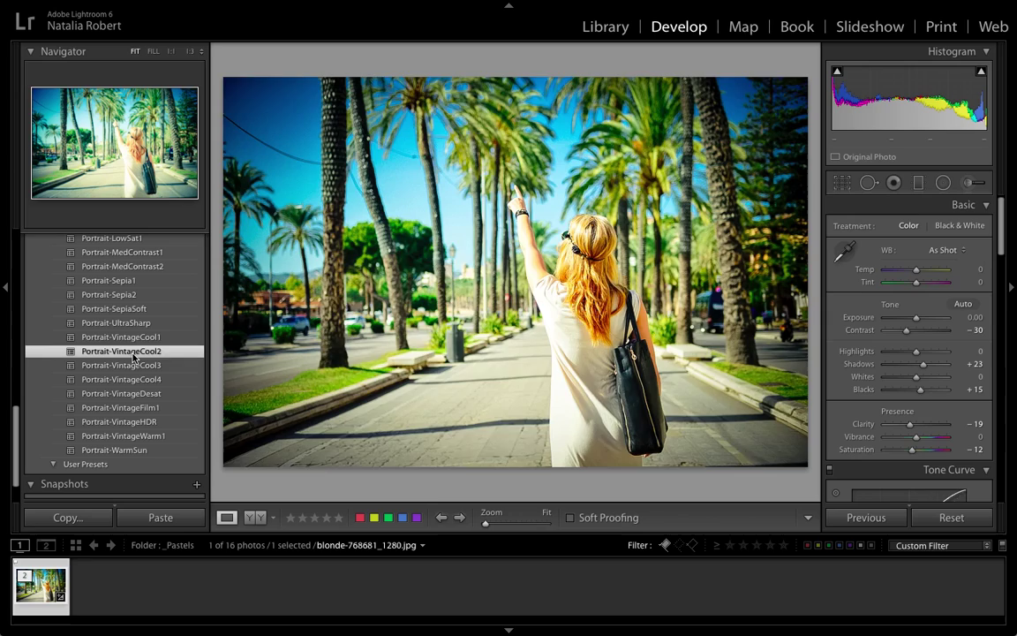